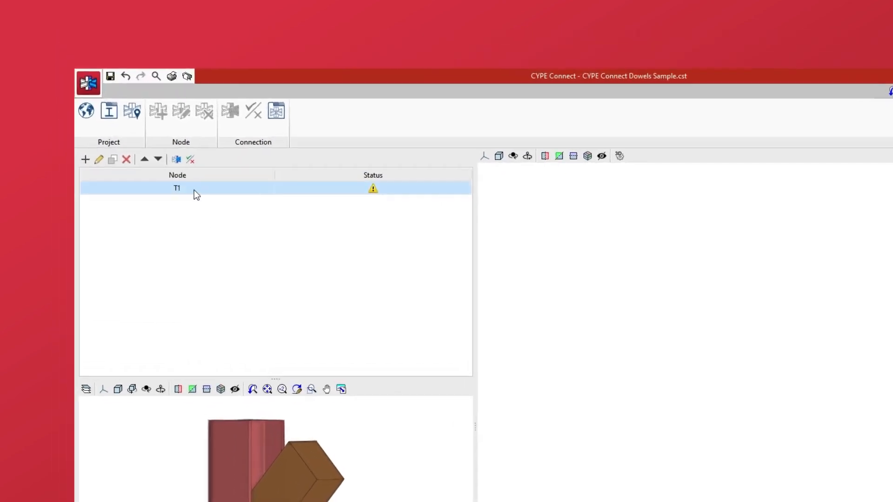
Step: Open node T1's connection for editing and enable the B1 adjustment, PLATE1, its plate cut and WELD1 operations
{"action": "left_click", "coordinate": [175, 165]}
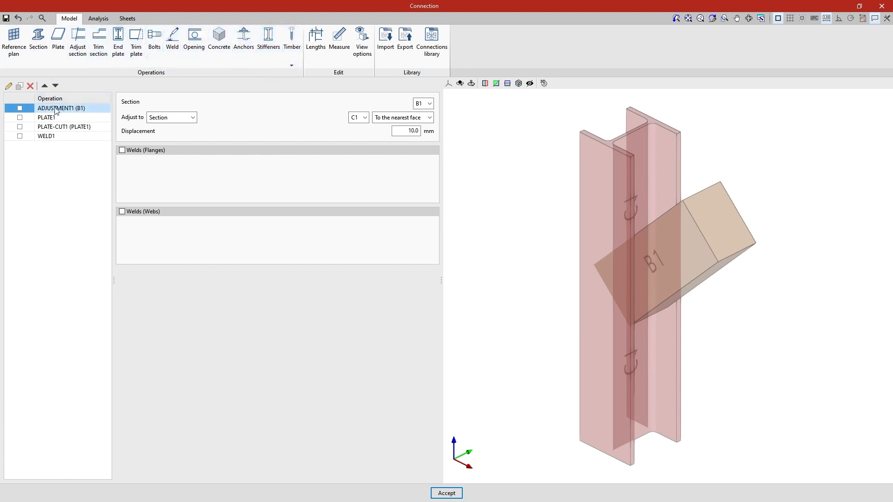
{"action": "left_click", "coordinate": [20, 108]}
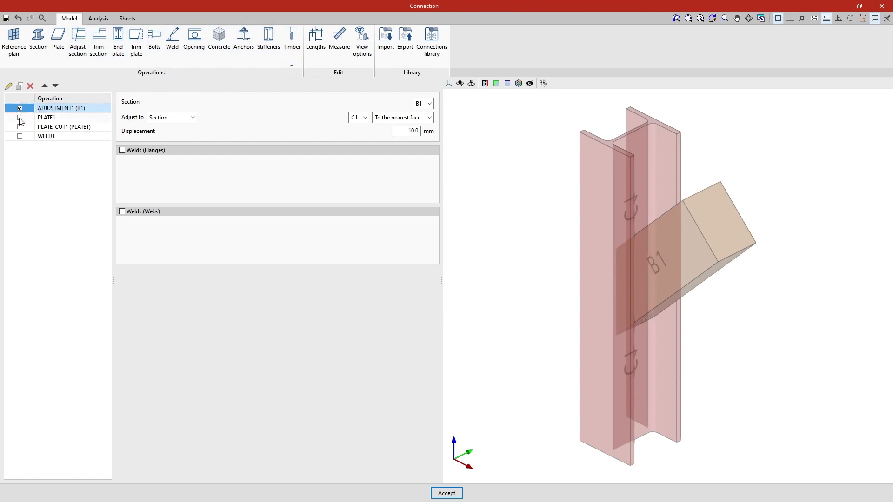
{"action": "left_click", "coordinate": [20, 117]}
{"action": "left_click", "coordinate": [19, 126]}
{"action": "left_click", "coordinate": [20, 136]}
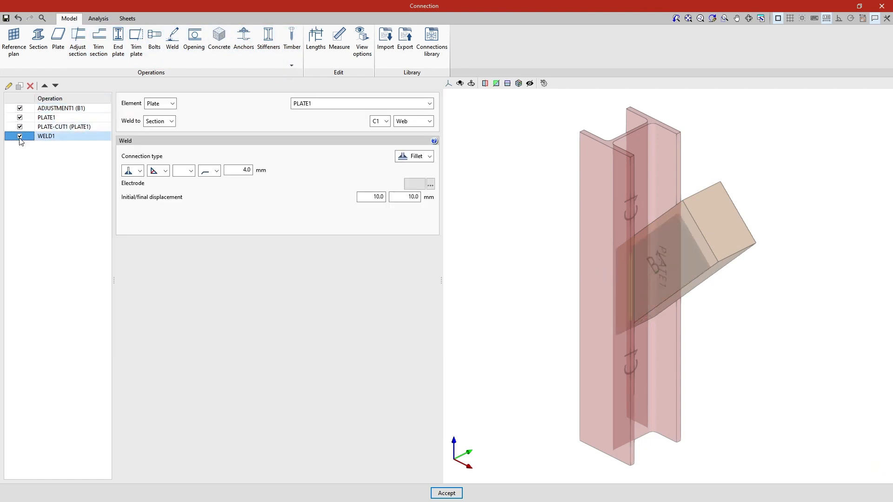
{"action": "middle_click_drag", "start_coordinate": [458, 320], "coordinate": [487, 294]}
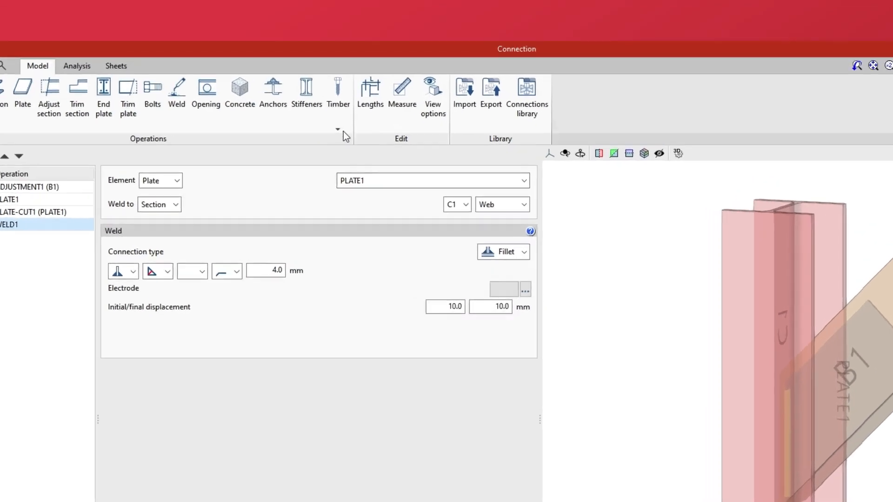
Step: Add a timber dowels operation using the first configuration, with the steel element inside the timber
{"action": "left_click", "coordinate": [291, 66]}
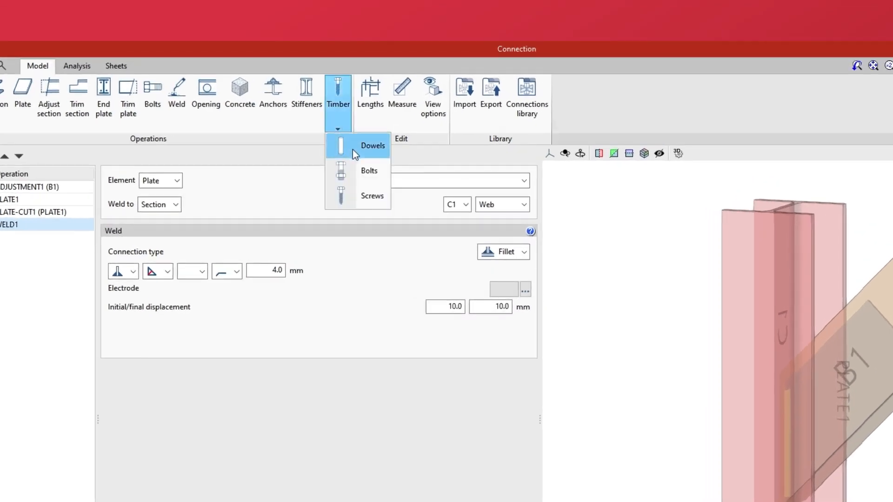
{"action": "left_click", "coordinate": [353, 150]}
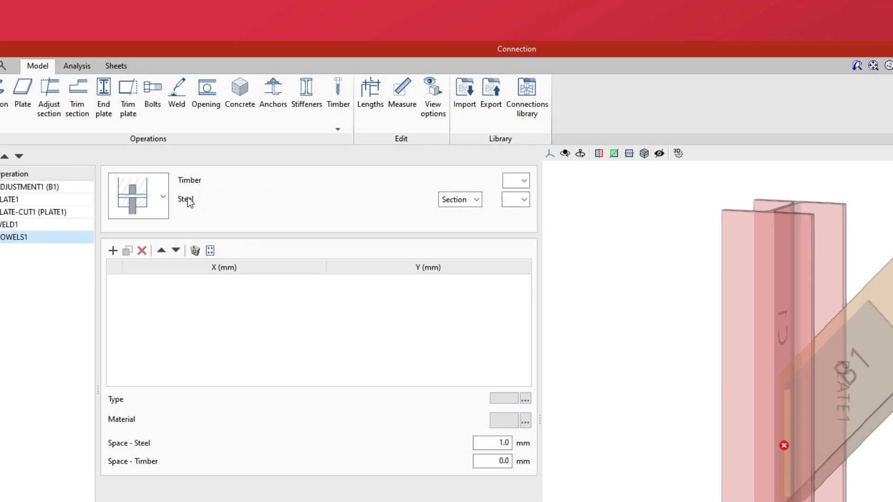
{"action": "left_click", "coordinate": [163, 199]}
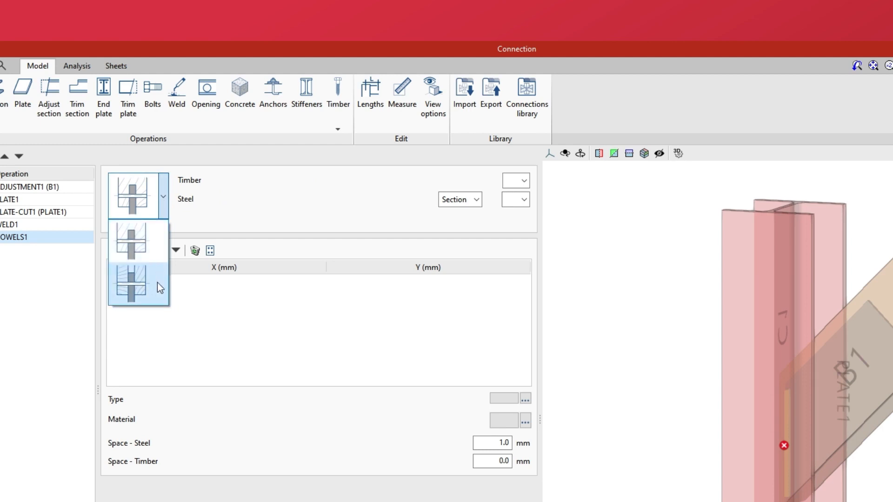
{"action": "left_click", "coordinate": [155, 244]}
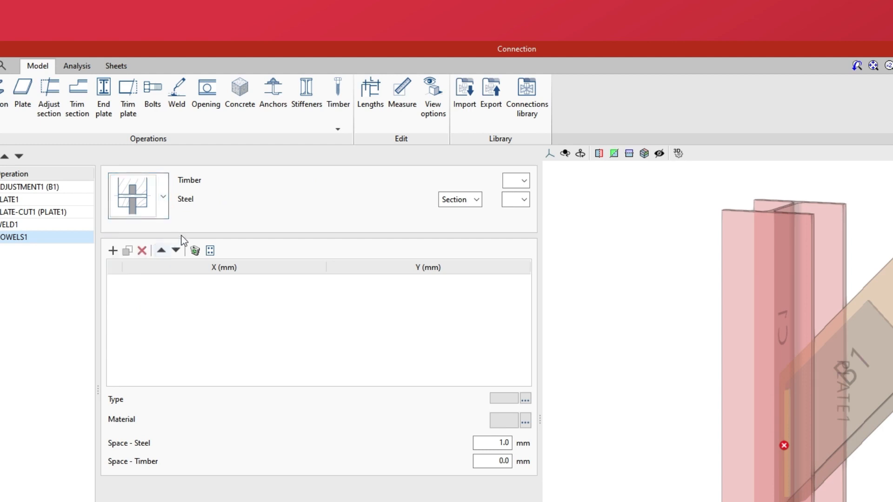
Step: Assign section B1 as the dowels' timber element and plate PLATE1 as their steel element
{"action": "left_click", "coordinate": [513, 185]}
{"action": "left_click", "coordinate": [513, 193]}
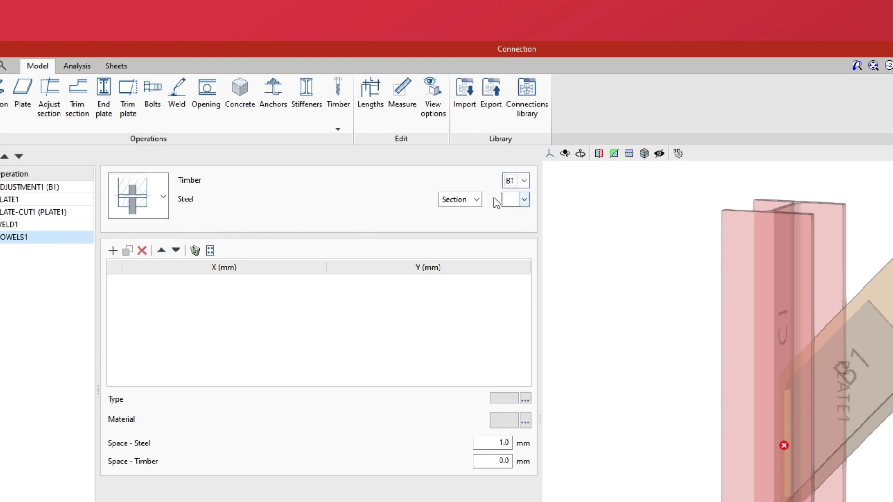
{"action": "left_click", "coordinate": [477, 200]}
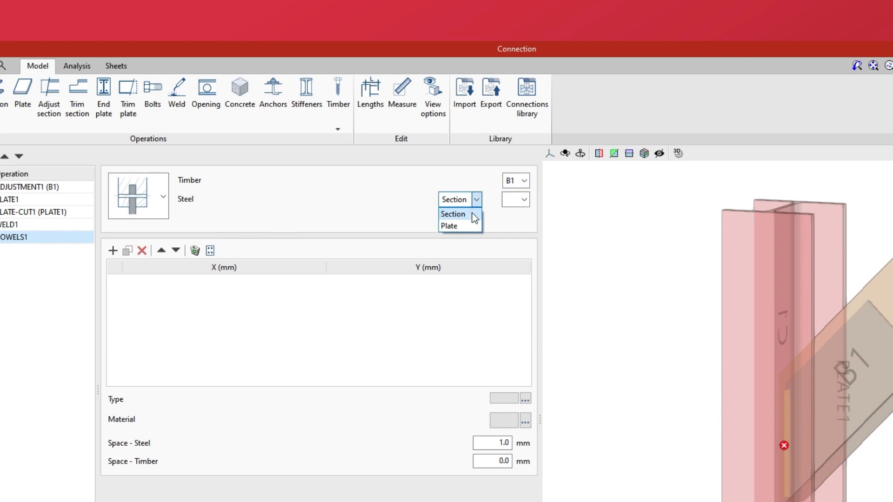
{"action": "left_click", "coordinate": [470, 226]}
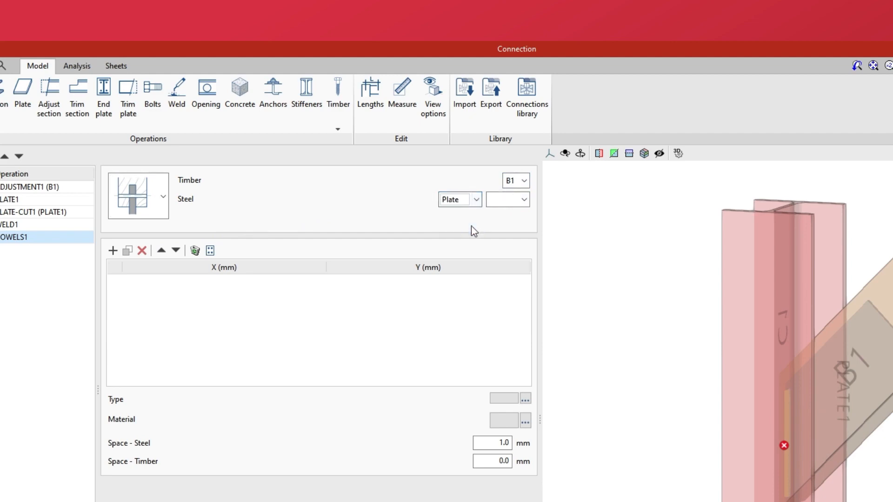
{"action": "left_click", "coordinate": [524, 200]}
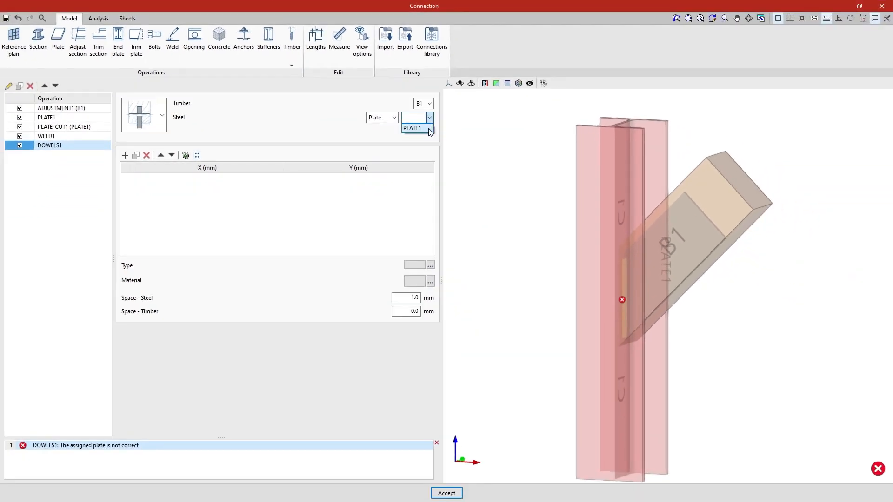
{"action": "left_click", "coordinate": [414, 129]}
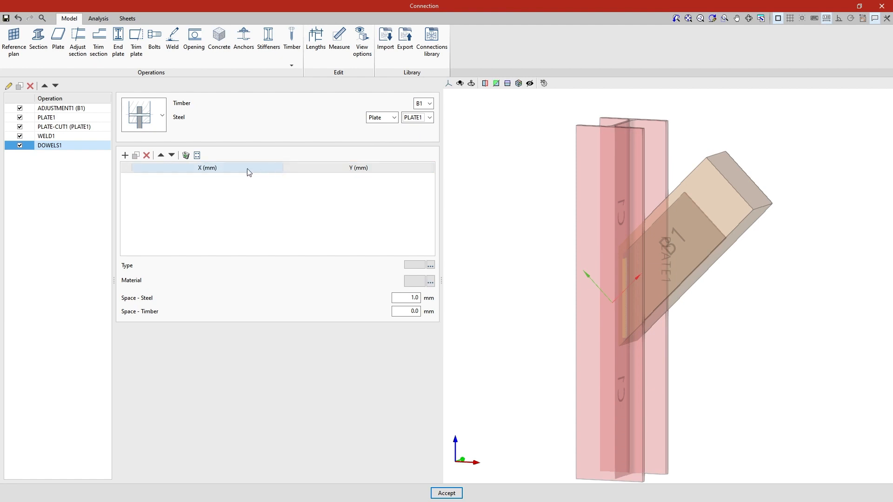
Step: Add two dowels at X = 125 mm and X = 210 mm, both with Y = 0
{"action": "left_click", "coordinate": [124, 155]}
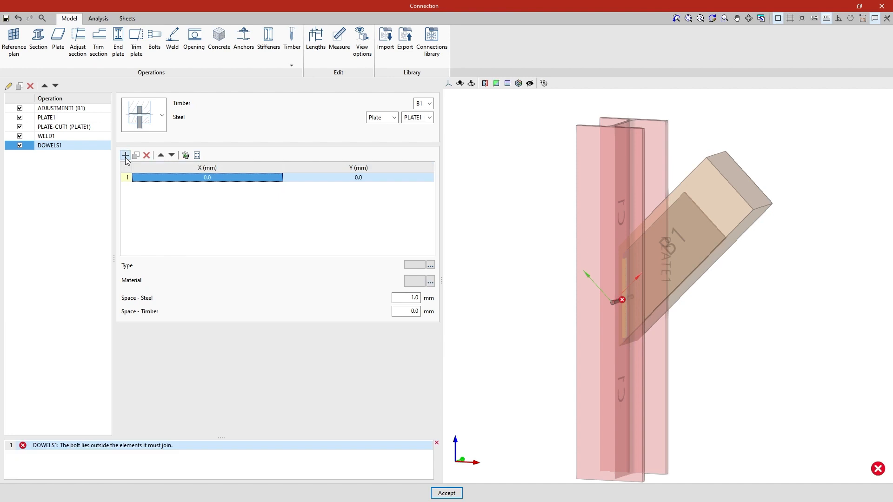
{"action": "left_click", "coordinate": [125, 156]}
{"action": "left_click", "coordinate": [219, 178]}
{"action": "type", "text": "125"}
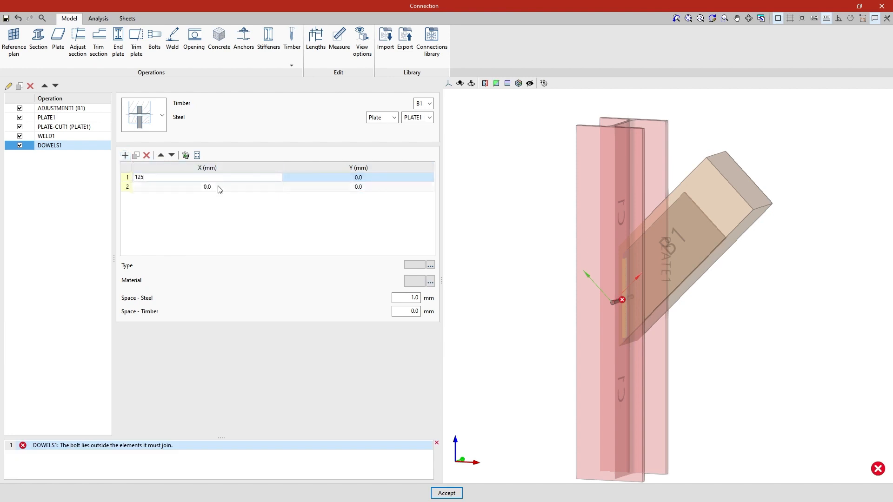
{"action": "left_click", "coordinate": [219, 188]}
{"action": "type", "text": "210"}
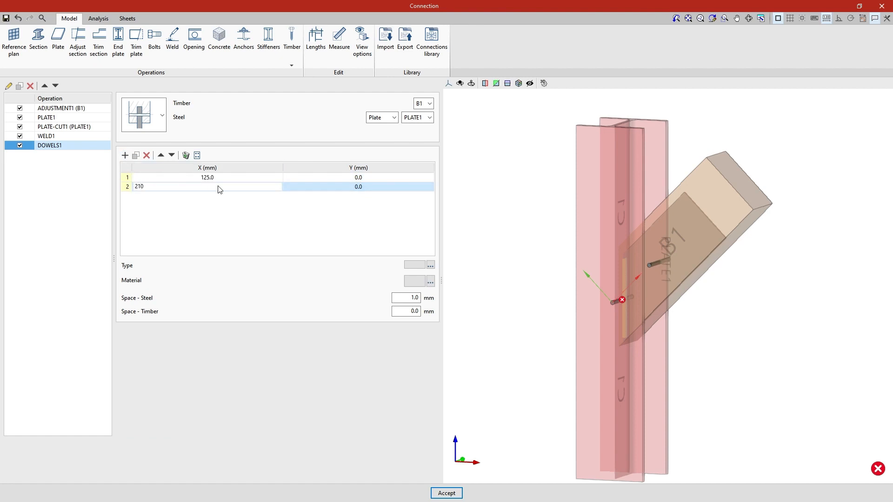
{"action": "key", "text": "Tab"}
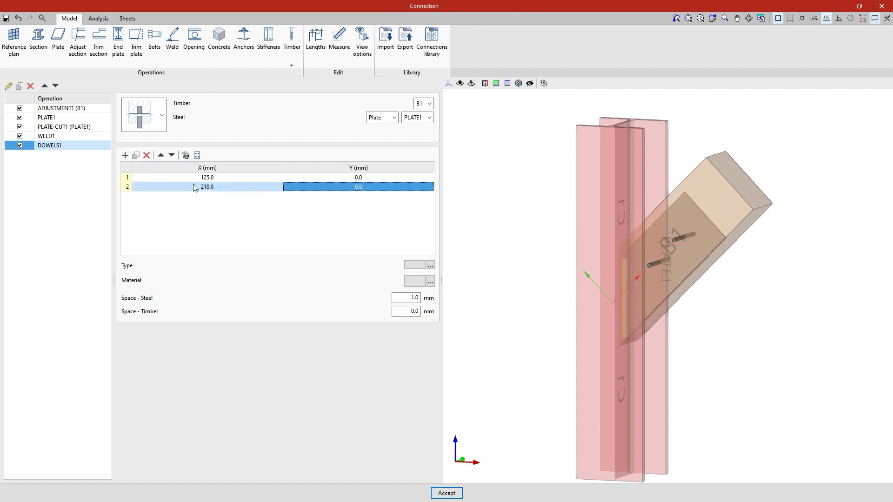
{"action": "left_click", "coordinate": [136, 158]}
{"action": "left_click", "coordinate": [147, 156]}
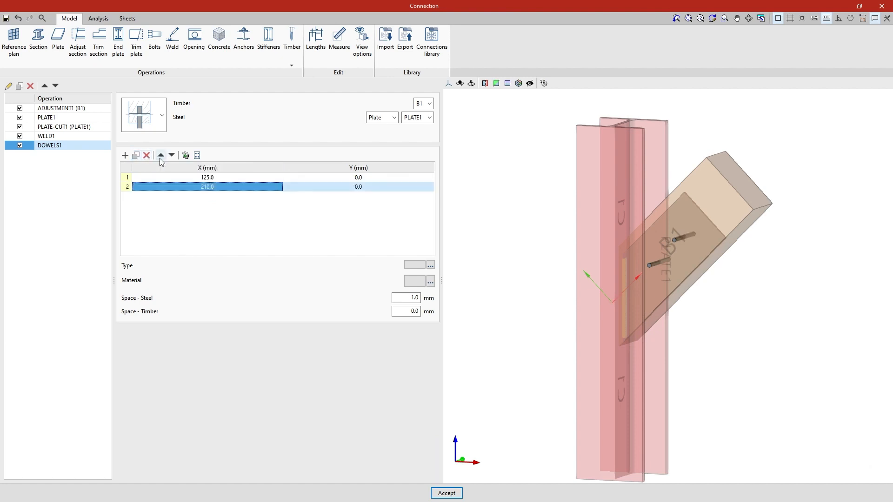
{"action": "left_click", "coordinate": [161, 156]}
{"action": "left_click", "coordinate": [172, 155]}
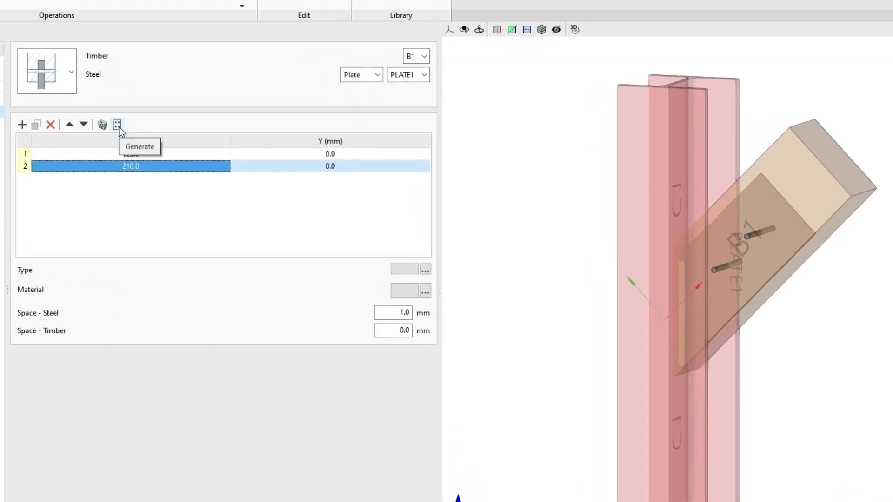
Step: Examine the row, column and spacing options for generating a dowel grid, then close them without generating anything
{"action": "left_click", "coordinate": [118, 124]}
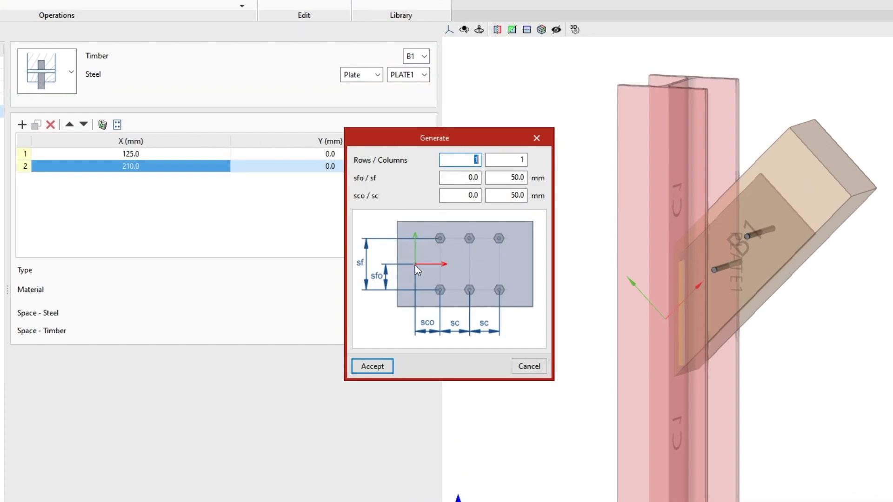
{"action": "key", "text": "Tab"}
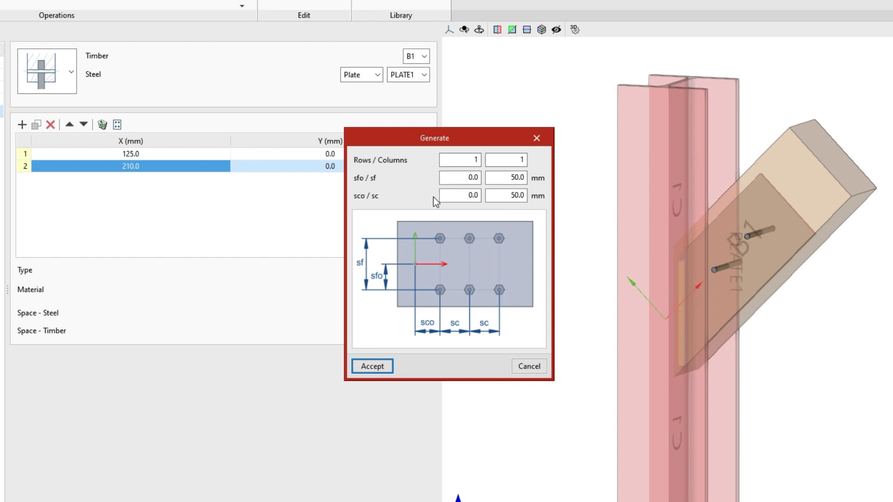
{"action": "left_click", "coordinate": [537, 138]}
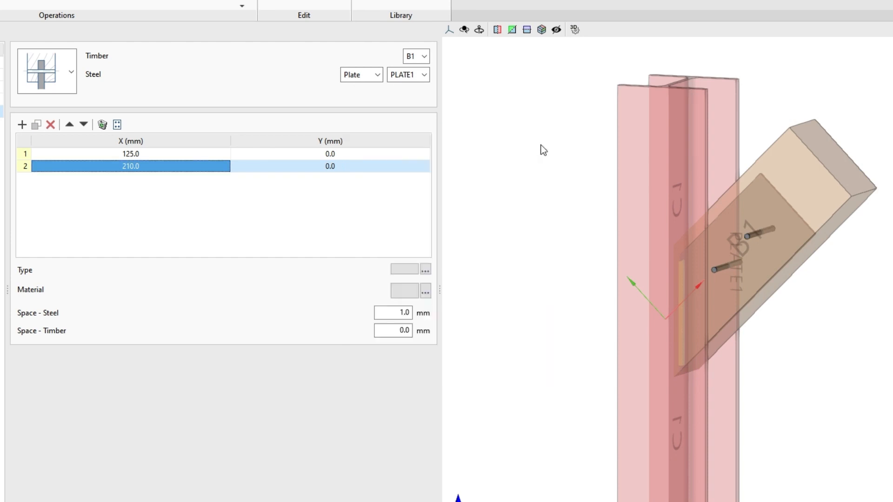
Step: Set the dowel type to EN - 14592 - Dowels with nominal diameter 12, and review its diameter and available lengths
{"action": "left_click", "coordinate": [426, 270]}
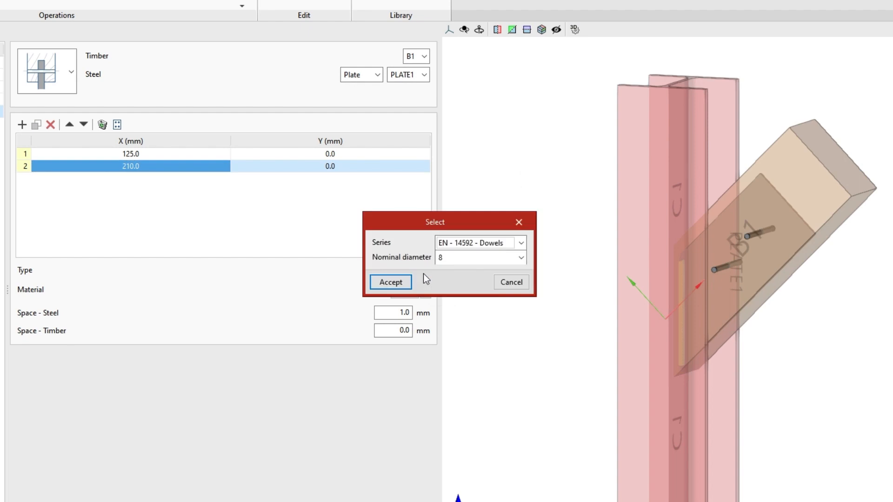
{"action": "left_click", "coordinate": [521, 242]}
{"action": "left_click", "coordinate": [521, 243]}
{"action": "left_click", "coordinate": [522, 257]}
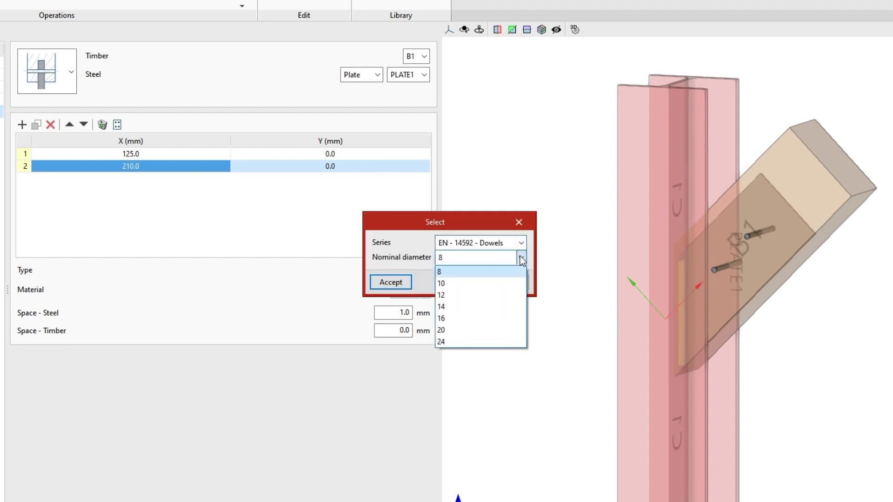
{"action": "left_click", "coordinate": [471, 295]}
{"action": "left_click", "coordinate": [408, 285]}
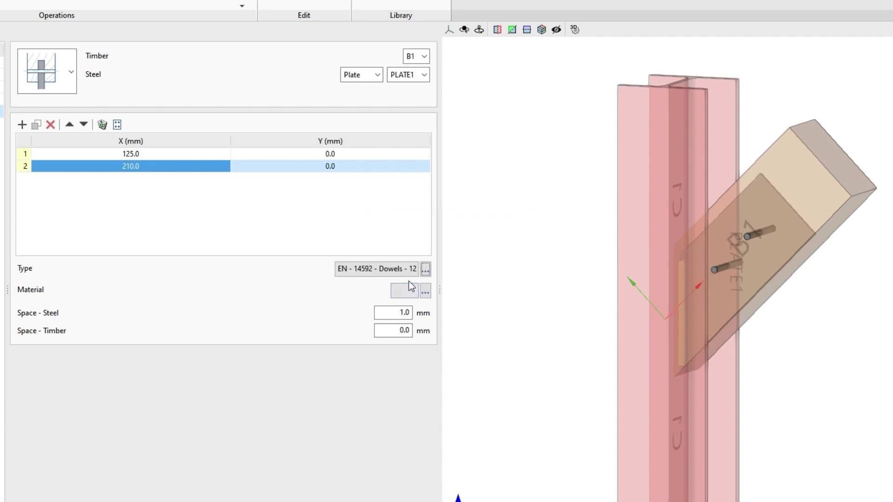
{"action": "double_click", "coordinate": [381, 273]}
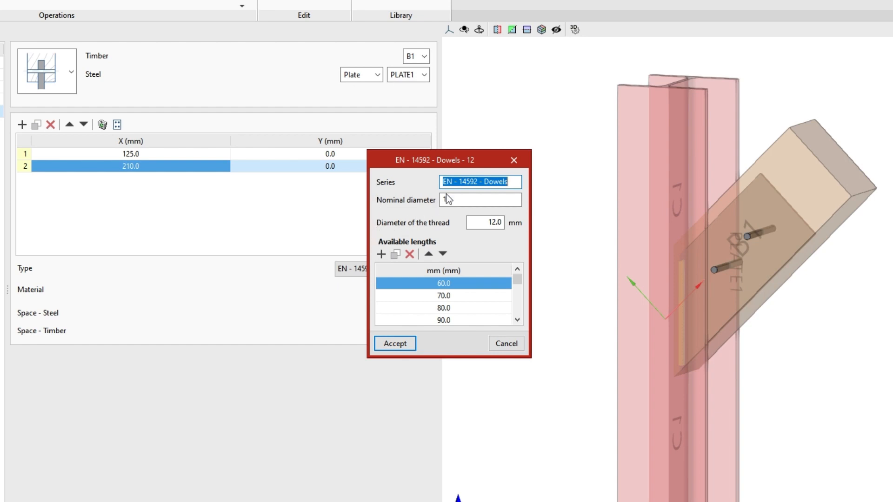
{"action": "left_click", "coordinate": [514, 160]}
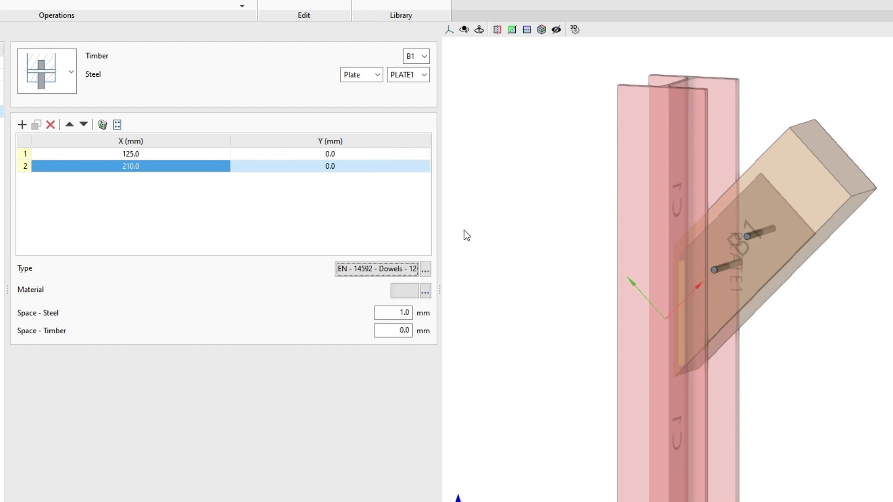
Step: Assign S235 steel as the dowel material and review its mechanical properties
{"action": "left_click", "coordinate": [425, 292]}
{"action": "left_click", "coordinate": [425, 293]}
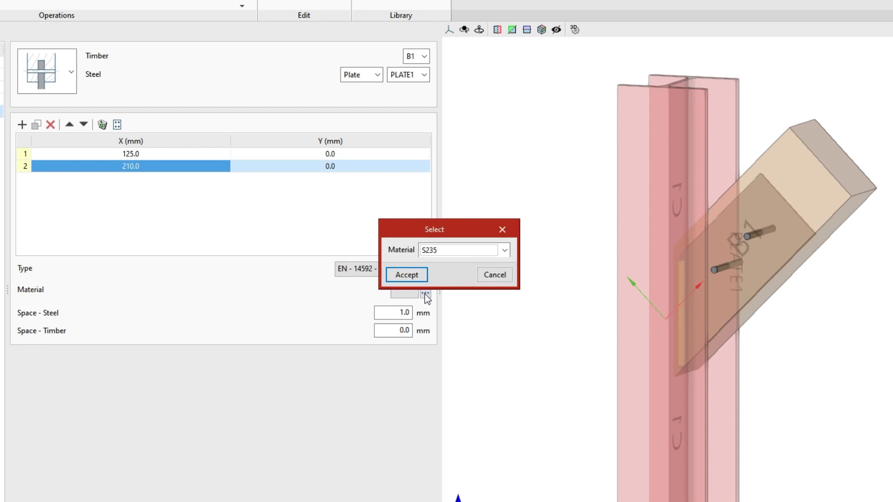
{"action": "left_click", "coordinate": [504, 253]}
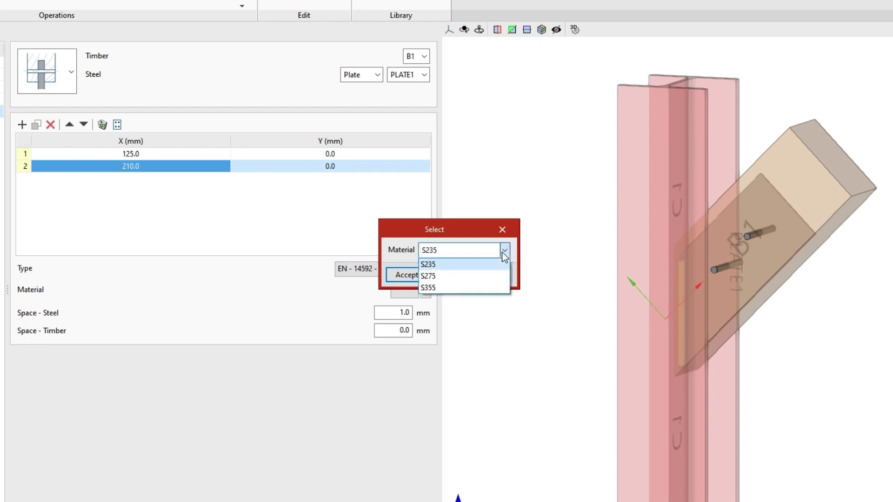
{"action": "left_click", "coordinate": [503, 252]}
{"action": "left_click", "coordinate": [422, 275]}
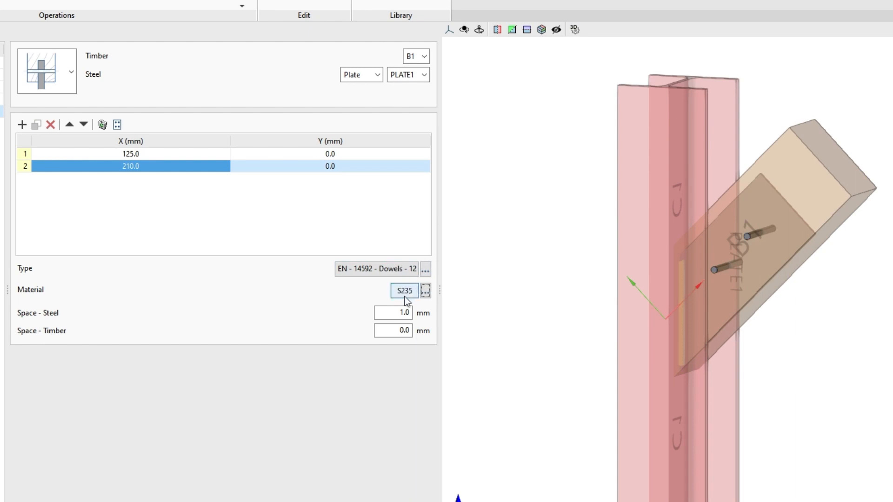
{"action": "left_click", "coordinate": [404, 296]}
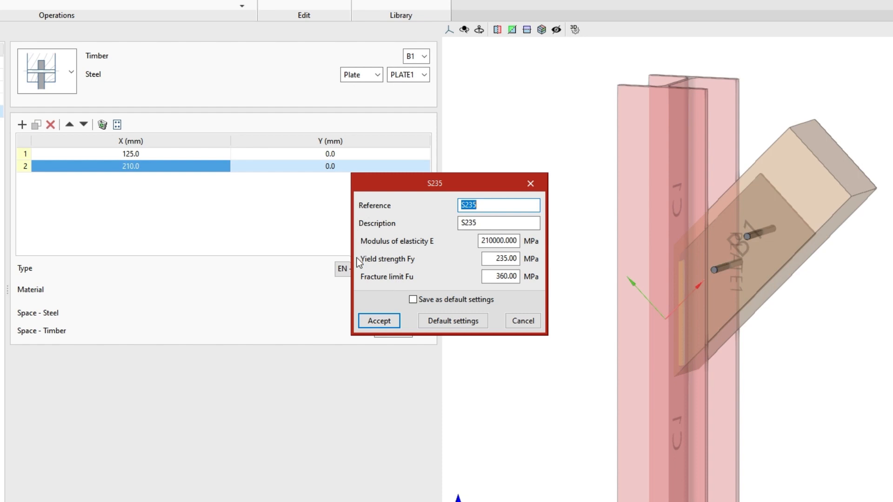
{"action": "left_click", "coordinate": [530, 186]}
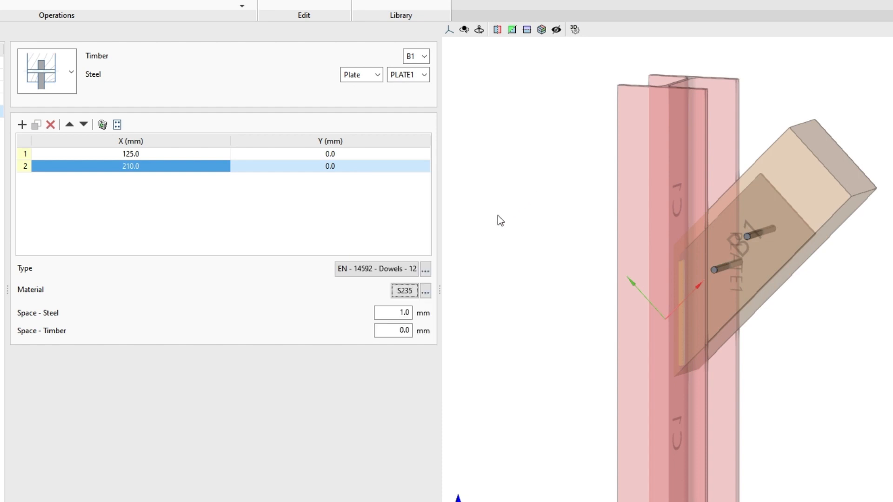
Step: Review the dowels' steel and timber space settings and inspect the dowels in the 3D model from the opposite side
{"action": "left_click", "coordinate": [384, 313]}
{"action": "left_click", "coordinate": [384, 331]}
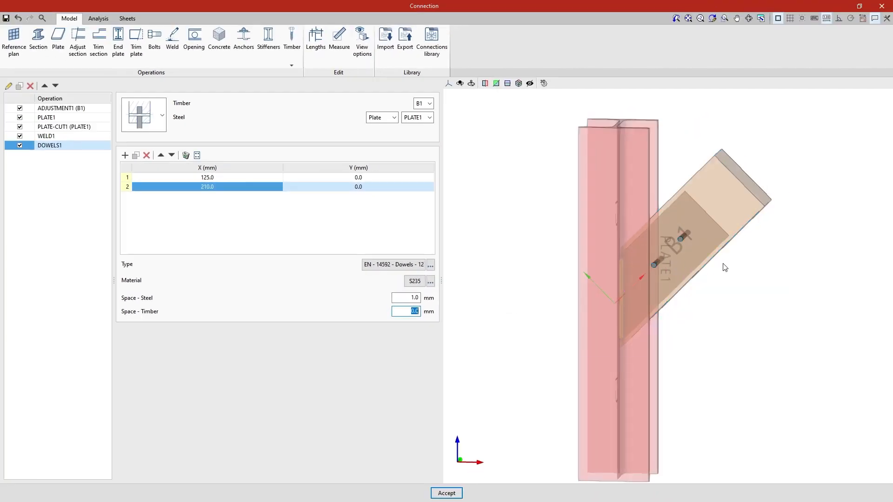
{"action": "middle_click_drag", "start_coordinate": [724, 267], "coordinate": [585, 265]}
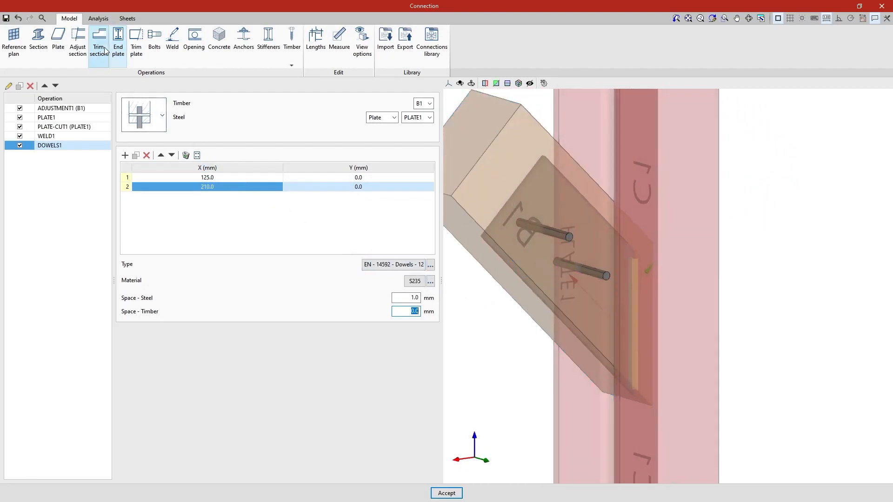
Step: Run the stress and deformed shape analysis of the connection
{"action": "left_click", "coordinate": [96, 21]}
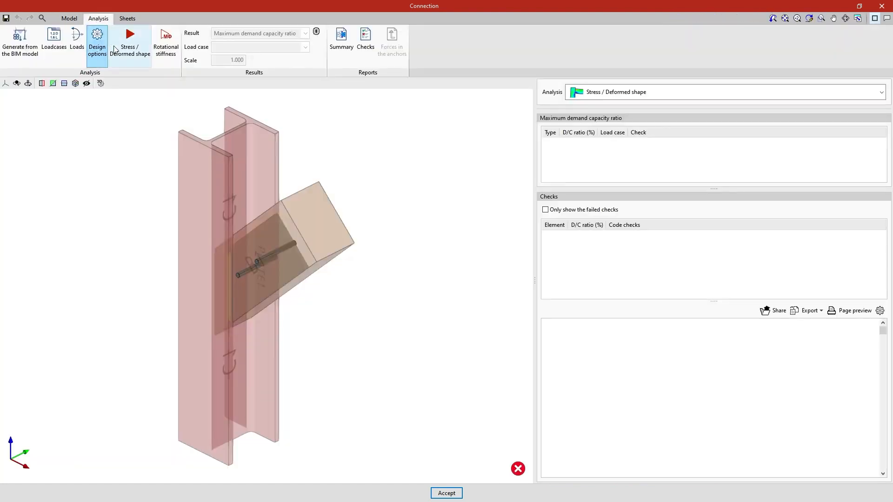
{"action": "left_click", "coordinate": [133, 62]}
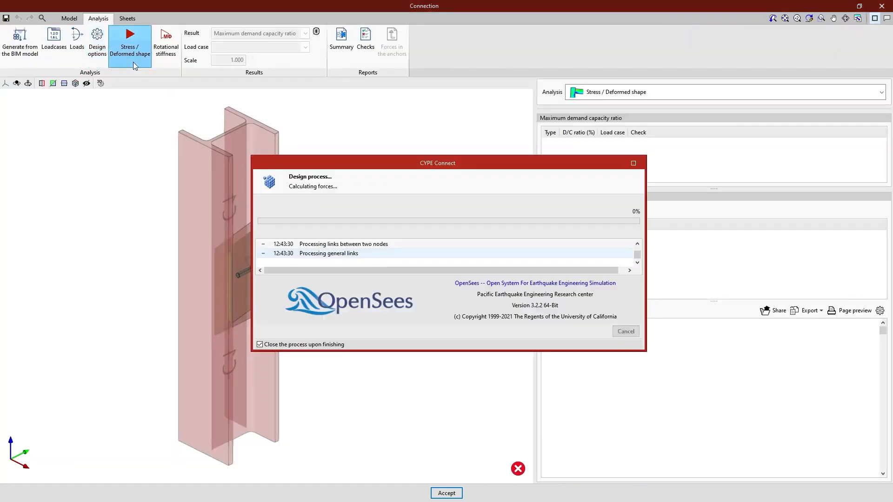